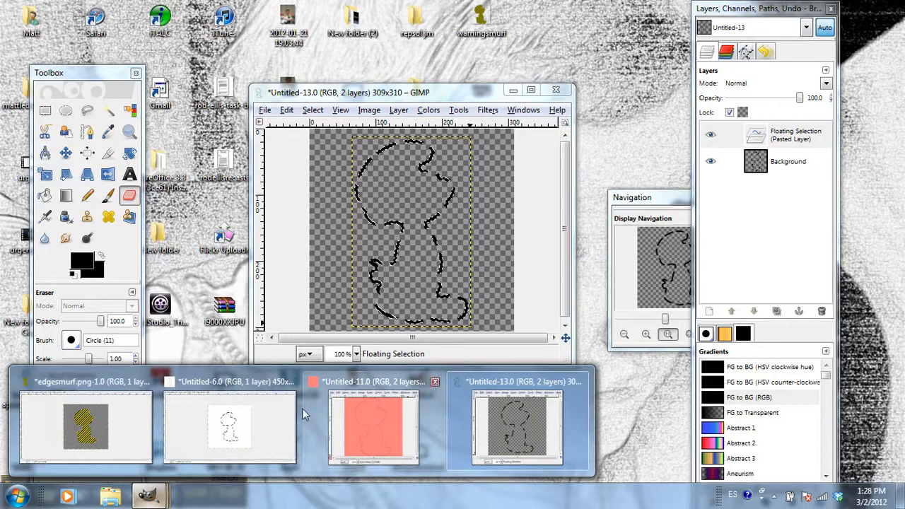
Bring the edgesmurf.png image window to the front.
{"action": "left_click", "coordinate": [88, 428]}
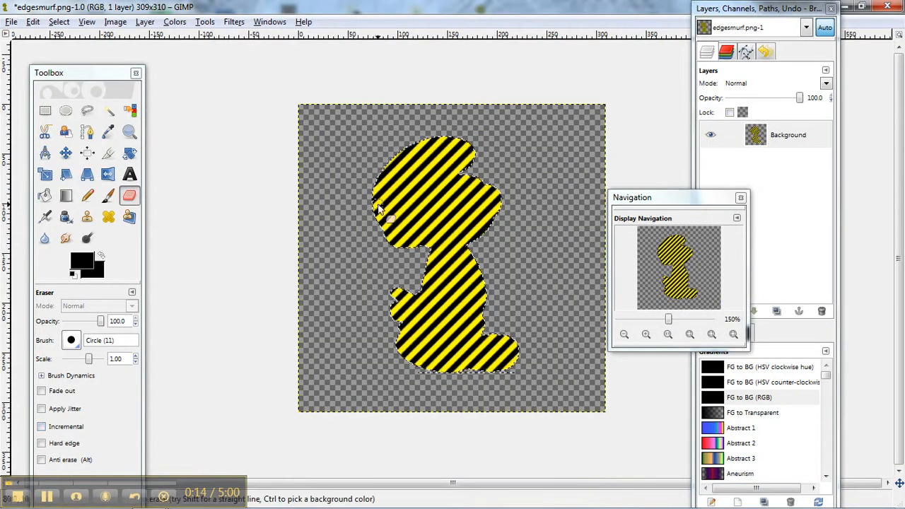
Scale the striped figure to 318 × 319 pixels with the aspect chain unlinked.
{"action": "left_click", "coordinate": [130, 110]}
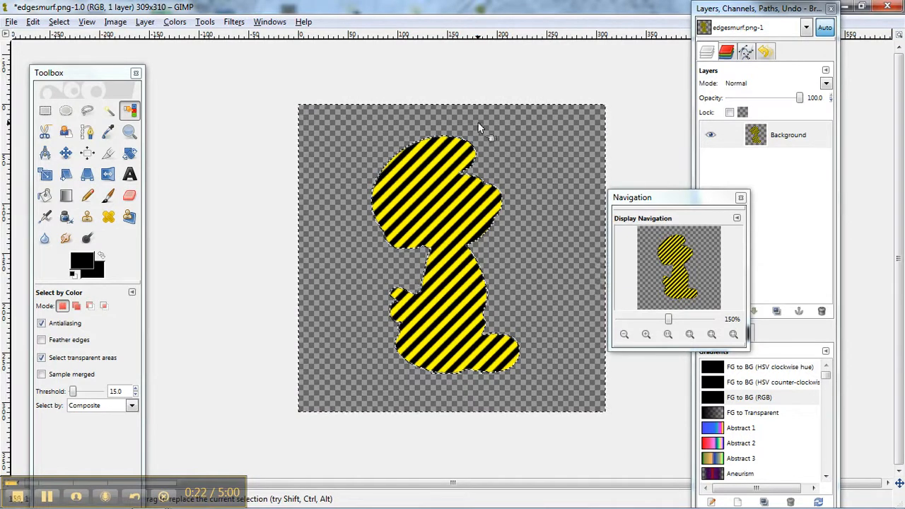
{"action": "left_click", "coordinate": [205, 22]}
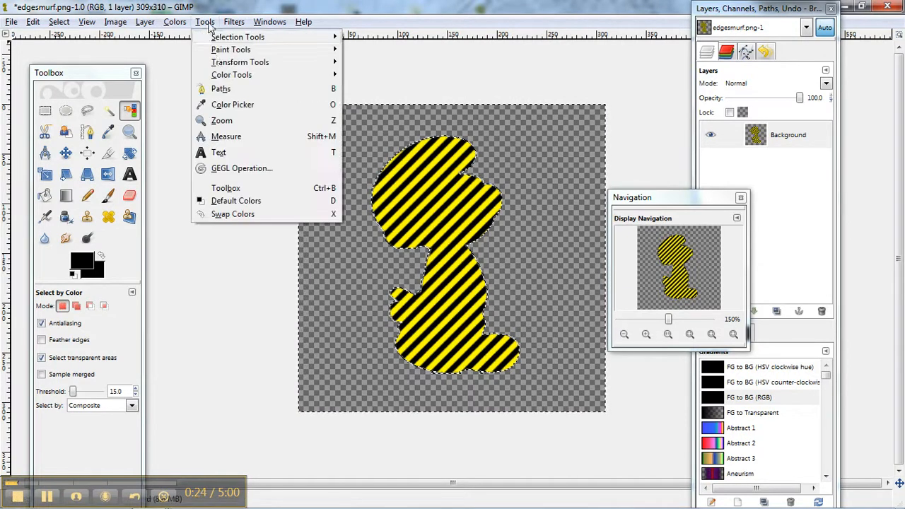
{"action": "mouse_move", "coordinate": [230, 62]}
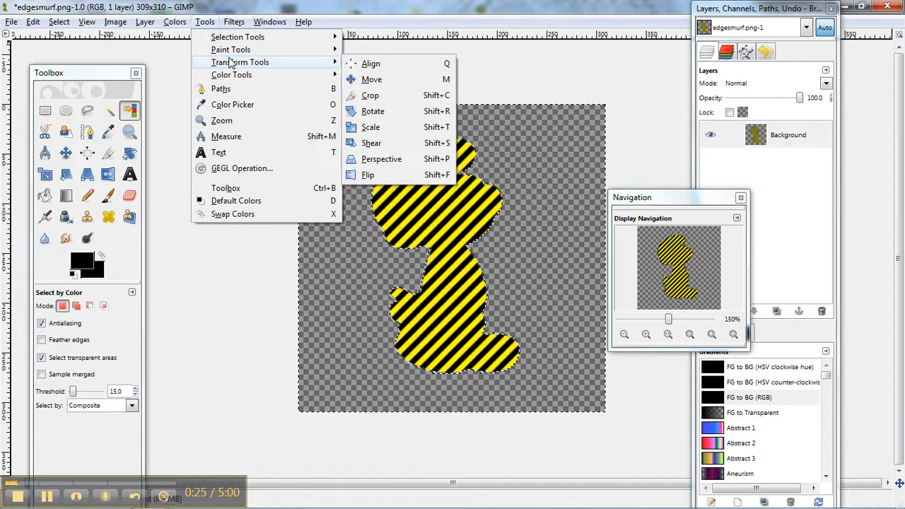
{"action": "left_click", "coordinate": [371, 127]}
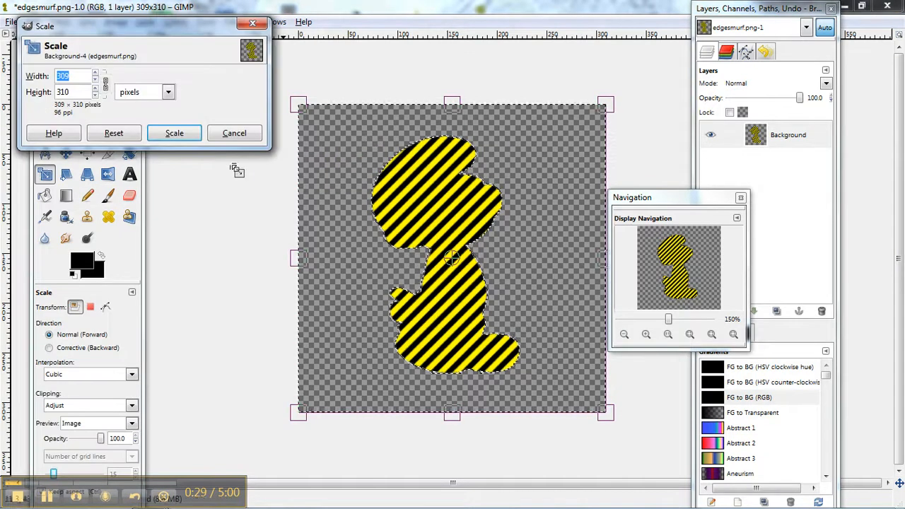
{"action": "left_click", "coordinate": [106, 83]}
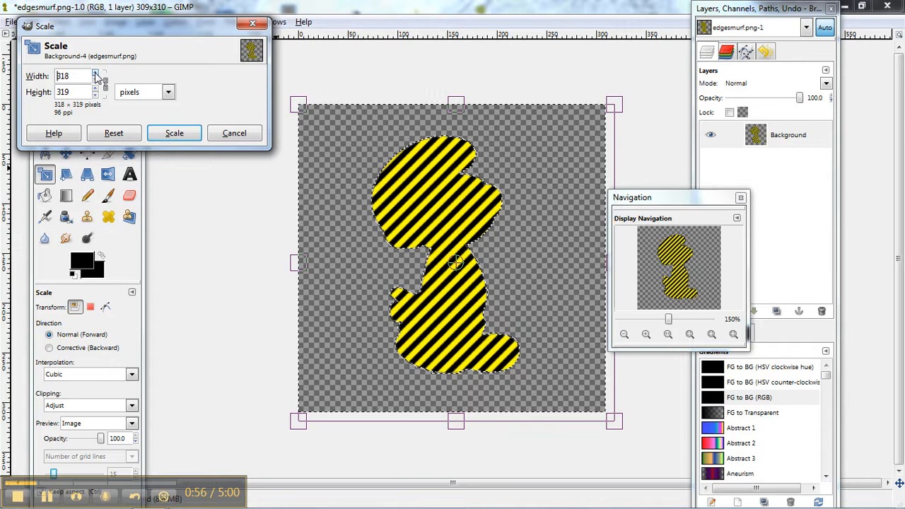
{"action": "left_click", "coordinate": [175, 134]}
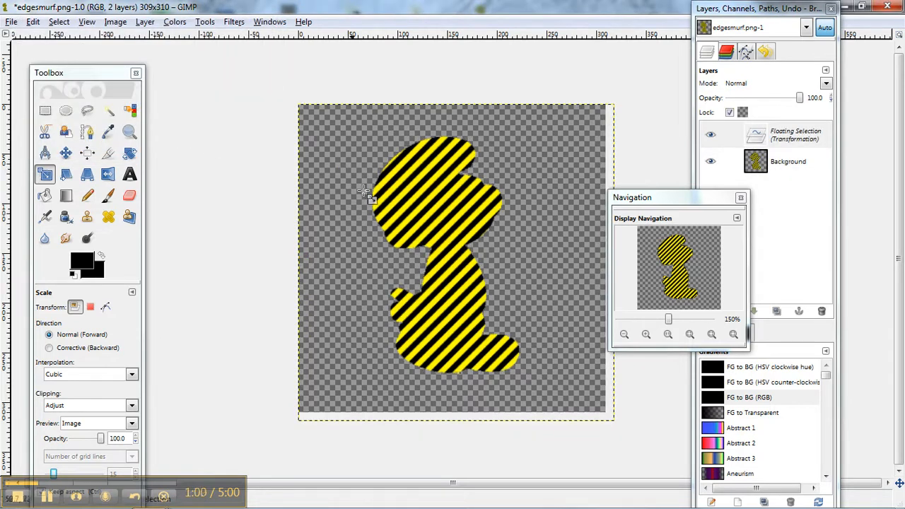
Anchor the scaled floating selection and select the transparent background by colour.
{"action": "left_click", "coordinate": [125, 113]}
{"action": "left_click", "coordinate": [327, 152]}
{"action": "left_click", "coordinate": [330, 162]}
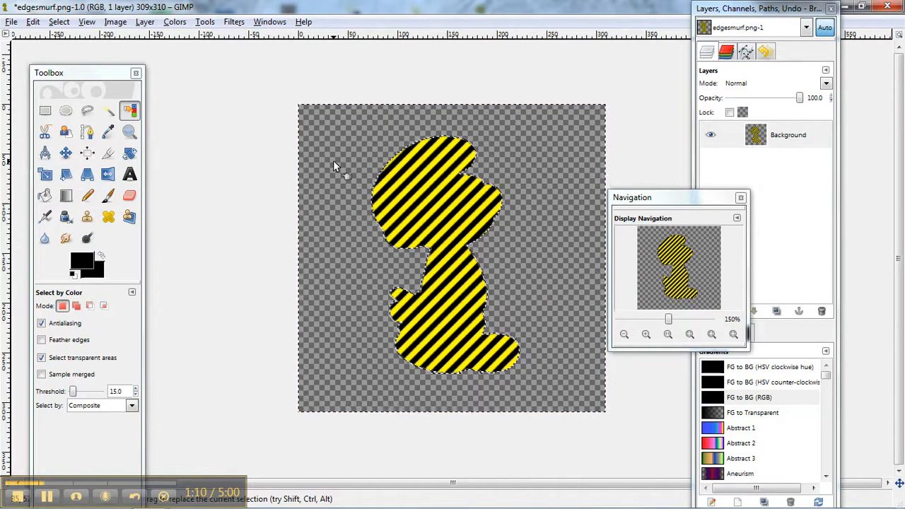
Invert the selection with Ctrl+I so the striped figure is selected.
{"action": "left_click", "coordinate": [60, 22]}
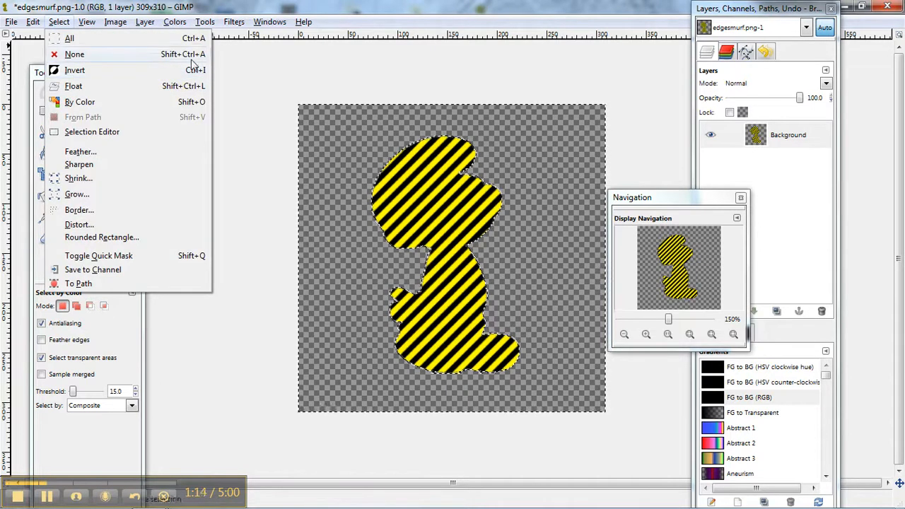
{"action": "left_click", "coordinate": [318, 135]}
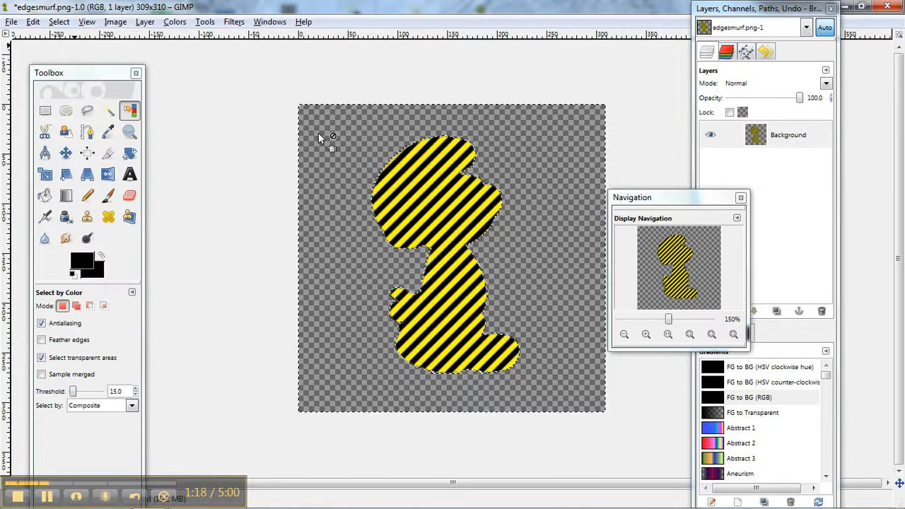
{"action": "key", "text": "ctrl+i"}
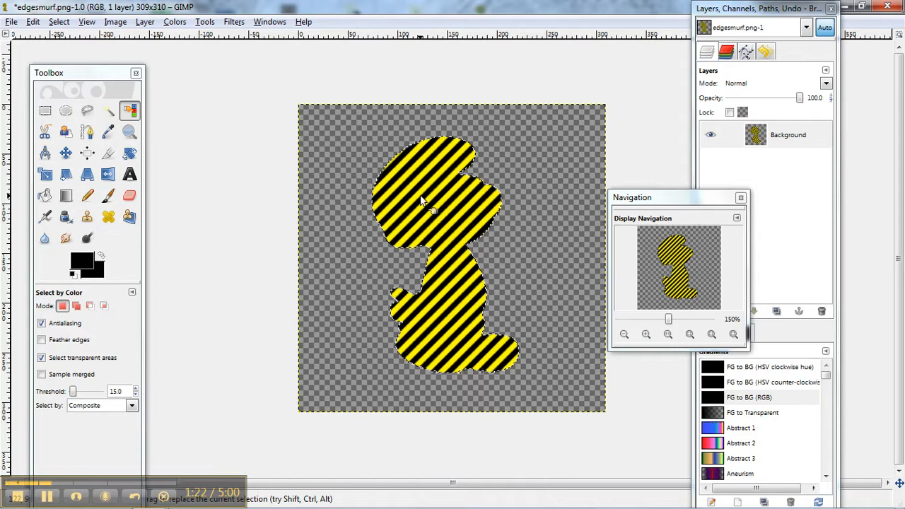
{"action": "left_click", "coordinate": [61, 22]}
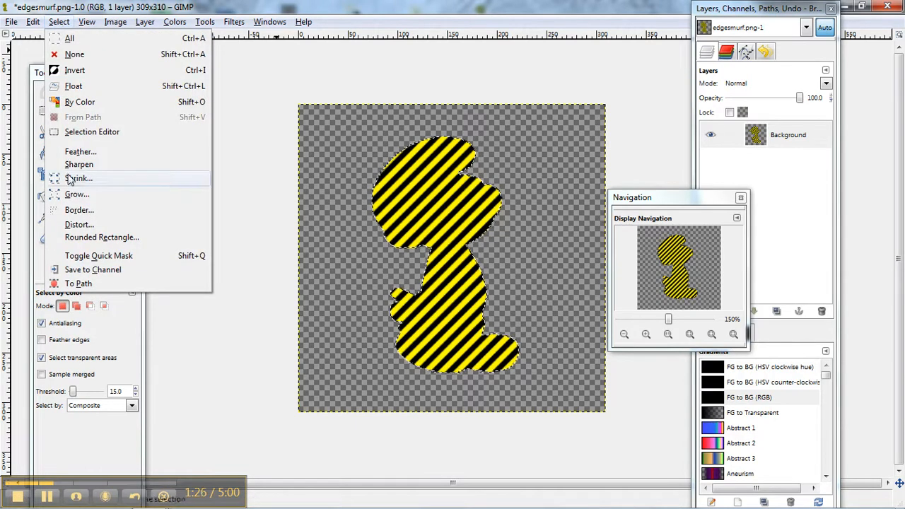
Convert the selection into a 2-pixel Border band along the figure's edge.
{"action": "left_click", "coordinate": [74, 212]}
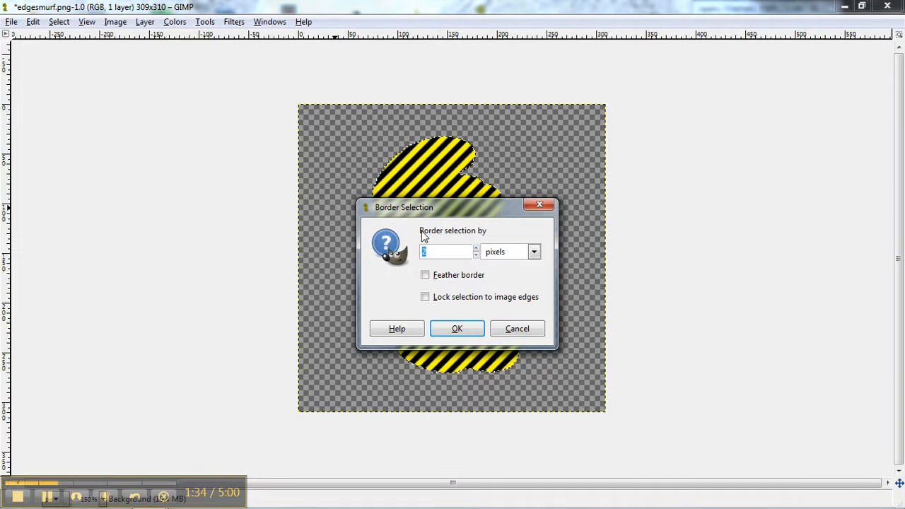
{"action": "key", "text": "Return"}
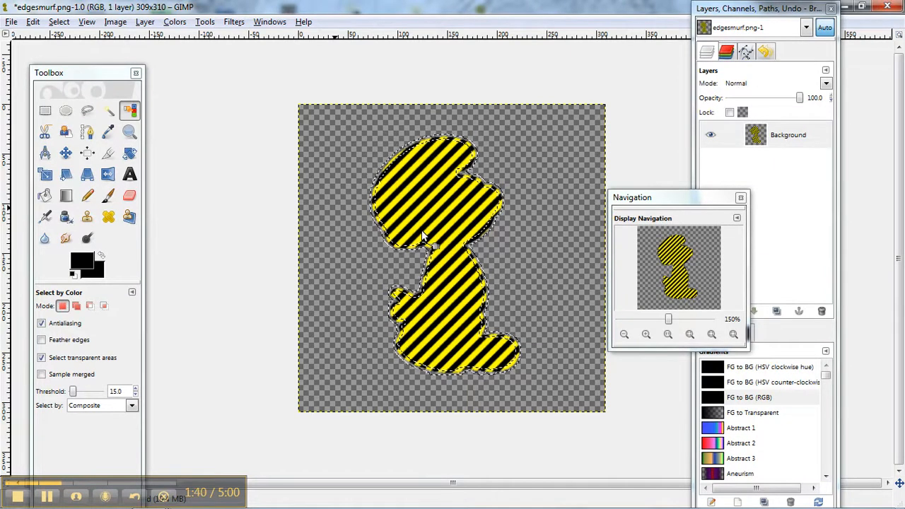
{"action": "left_click", "coordinate": [32, 22]}
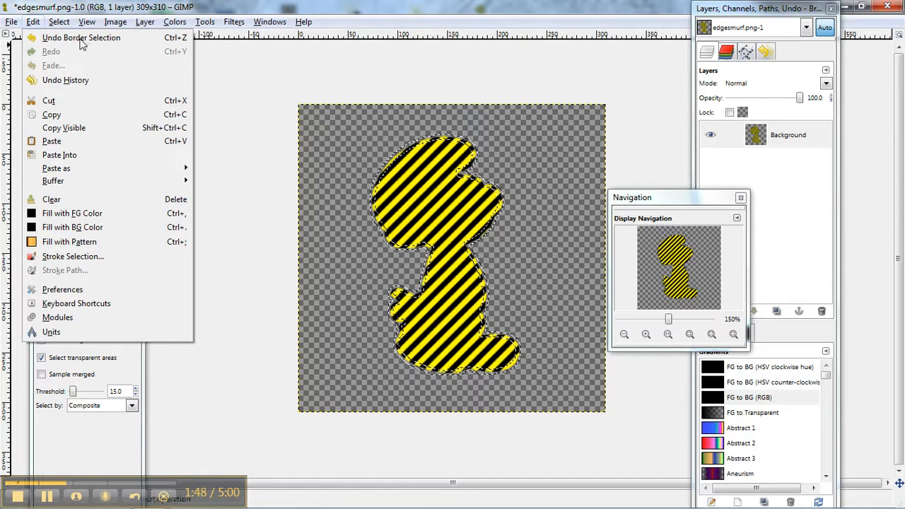
{"action": "left_click", "coordinate": [34, 22]}
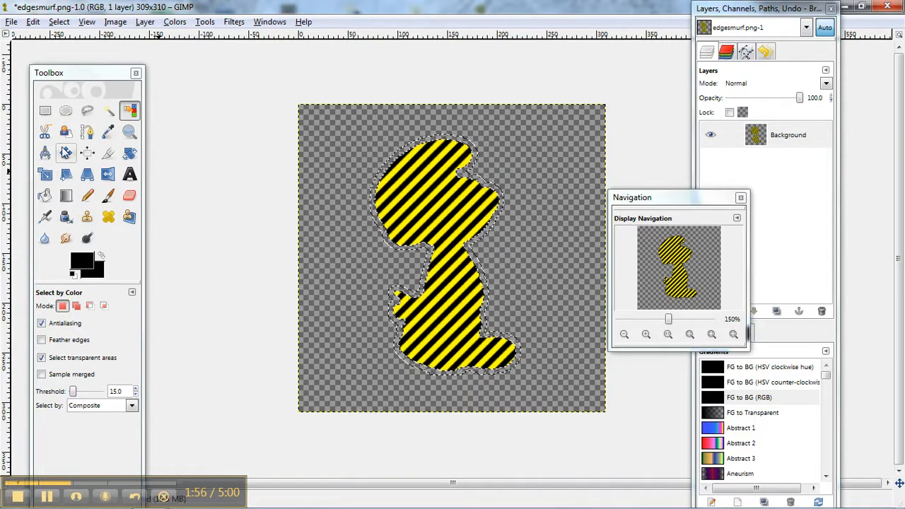
Fill the border band with black, then invert and cut away the striped interior.
{"action": "left_click", "coordinate": [44, 198]}
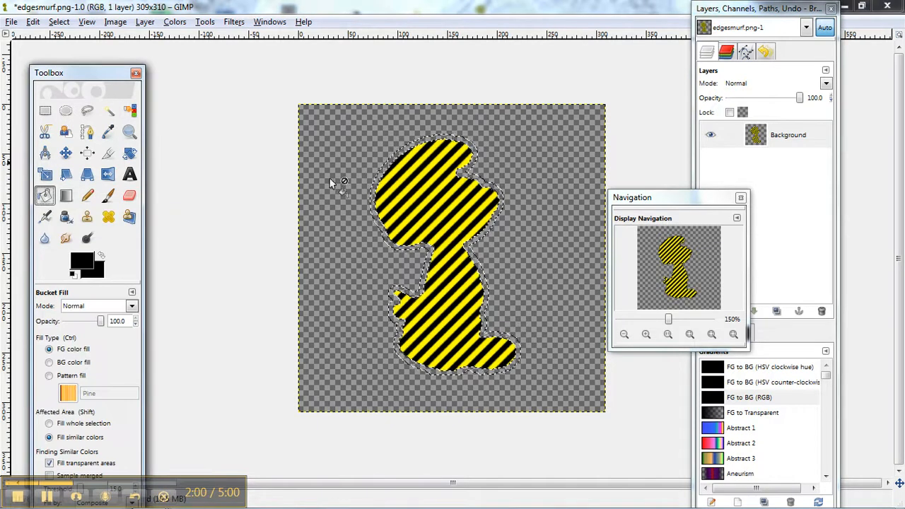
{"action": "left_click", "coordinate": [375, 184]}
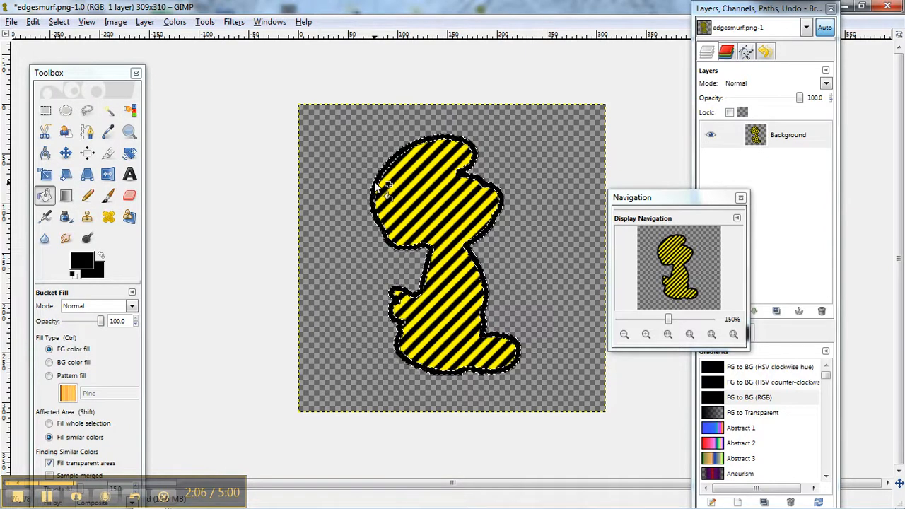
{"action": "key", "text": "ctrl+i"}
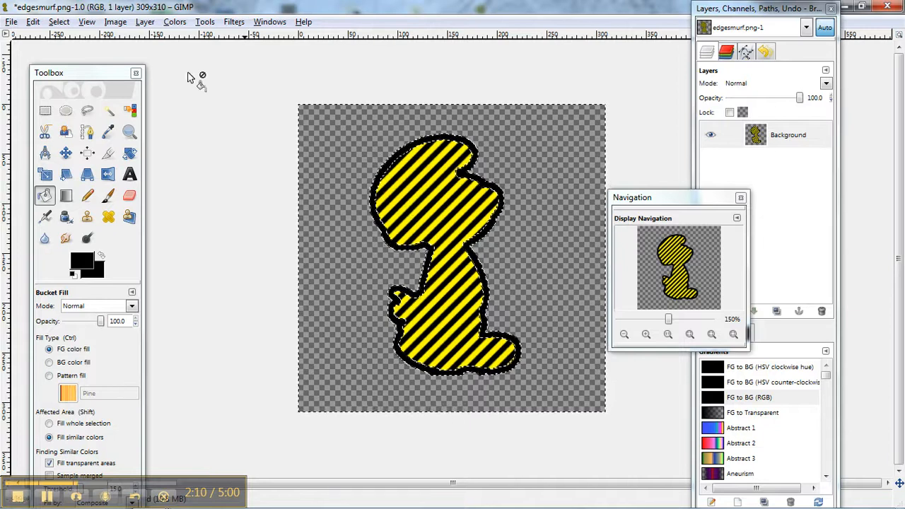
{"action": "key", "text": "ctrl+x"}
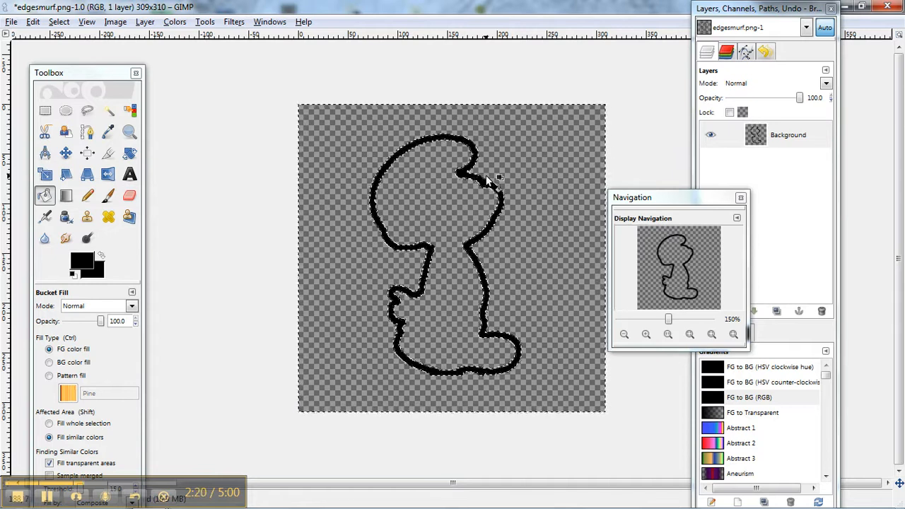
Erase a first gap near the face and limit the selection to the black outline.
{"action": "left_click", "coordinate": [129, 196]}
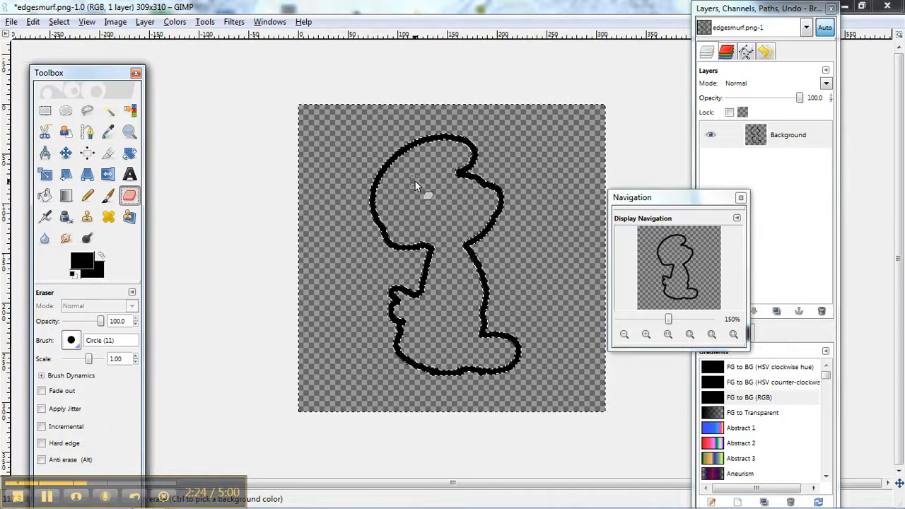
{"action": "left_click", "coordinate": [461, 177]}
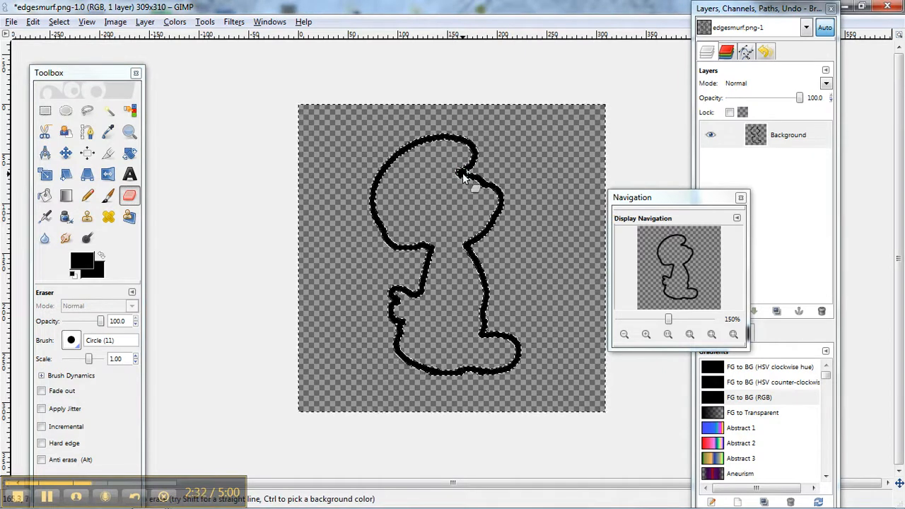
{"action": "key", "text": "ctrl+i"}
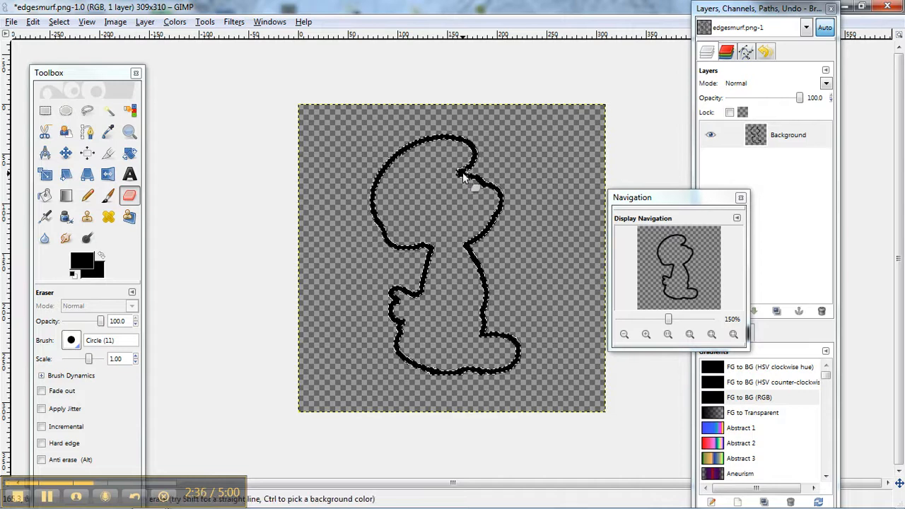
Erase gaps along the outline: below the face, neck, body, feet, bottom edge and left side.
{"action": "left_click", "coordinate": [498, 213]}
{"action": "left_click", "coordinate": [466, 245]}
{"action": "left_click", "coordinate": [484, 290]}
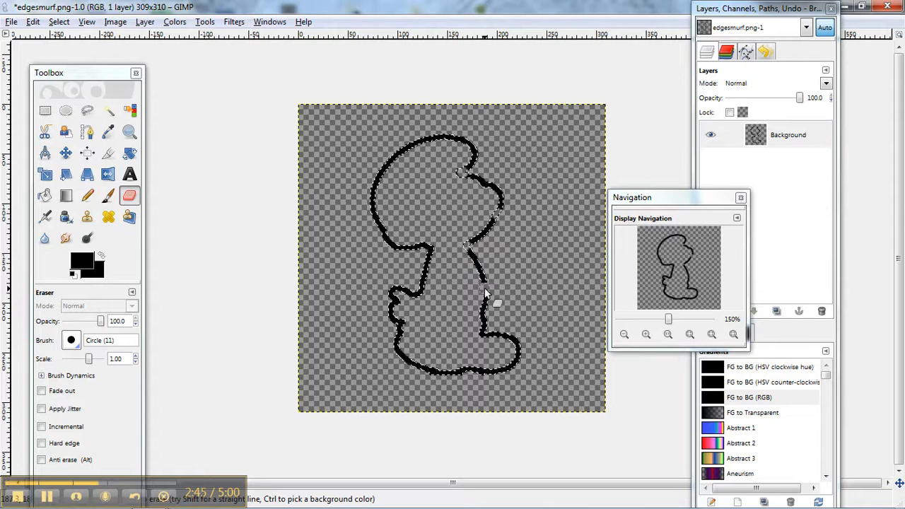
{"action": "left_click", "coordinate": [482, 334]}
{"action": "left_click", "coordinate": [517, 356]}
{"action": "left_click", "coordinate": [480, 369]}
{"action": "left_click", "coordinate": [432, 371]}
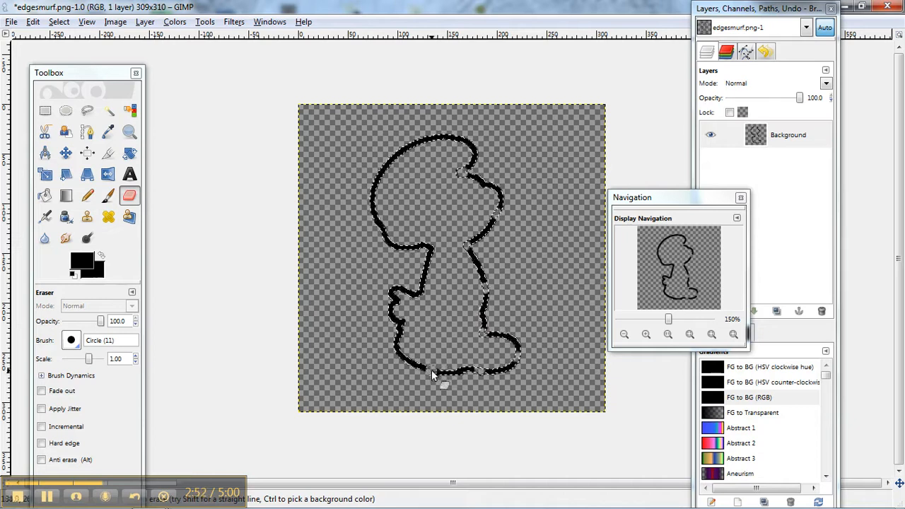
{"action": "left_click", "coordinate": [398, 346]}
{"action": "left_click", "coordinate": [399, 318]}
{"action": "left_click", "coordinate": [398, 301]}
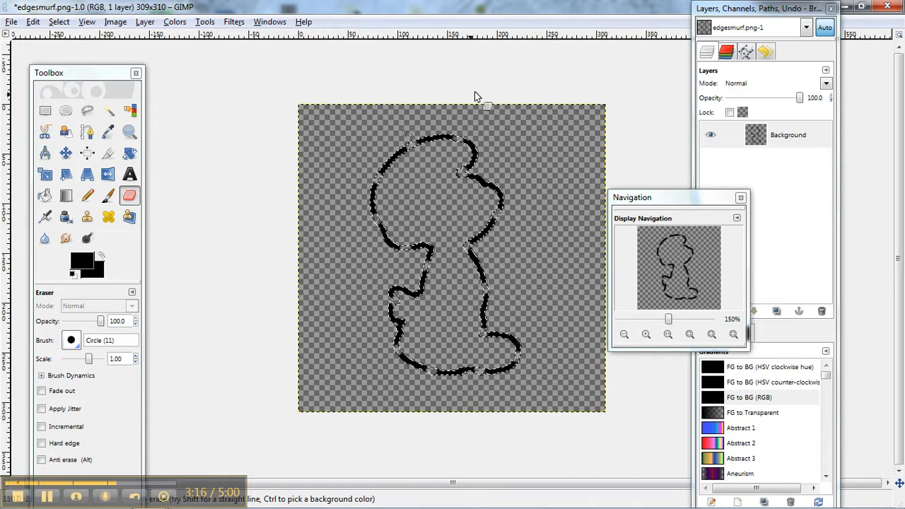
Apply a sine Ripple with period 98 and amplitude 2, then deselect everything.
{"action": "left_click", "coordinate": [231, 23]}
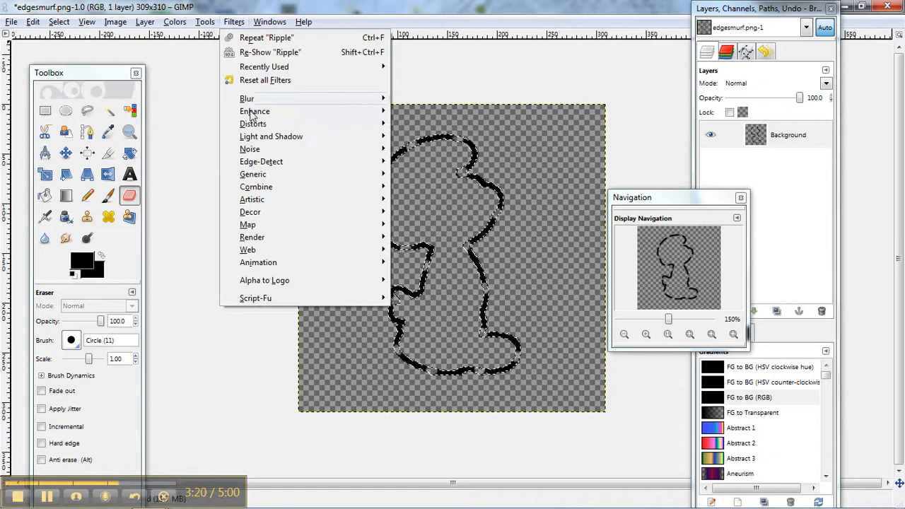
{"action": "mouse_move", "coordinate": [353, 124]}
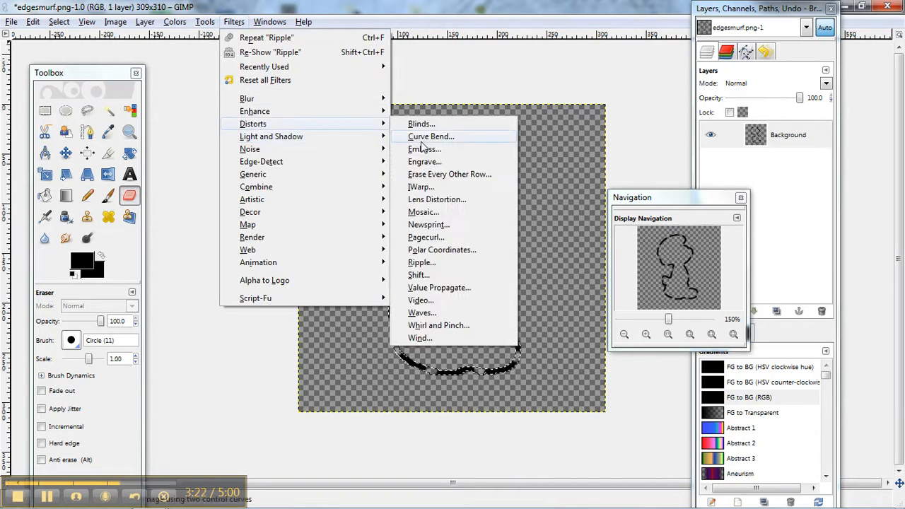
{"action": "left_click", "coordinate": [420, 263]}
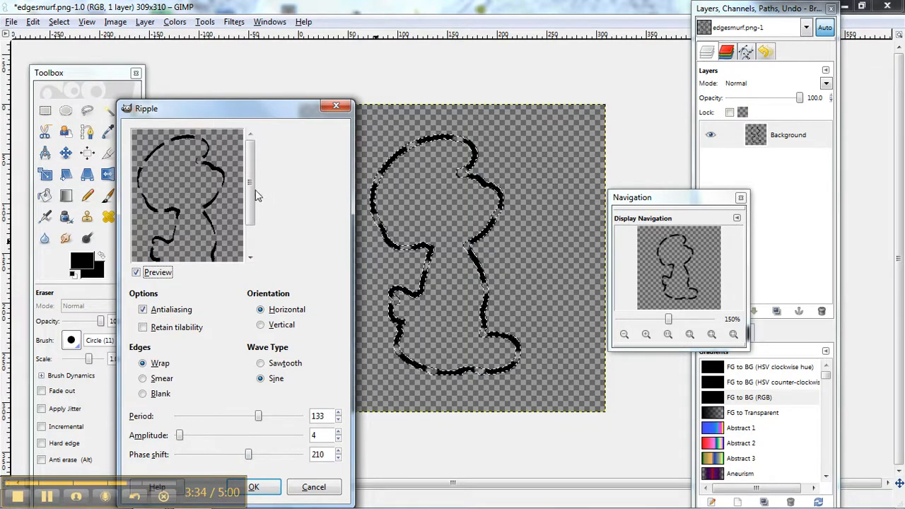
{"action": "left_click_drag", "start_coordinate": [258, 417], "coordinate": [239, 431]}
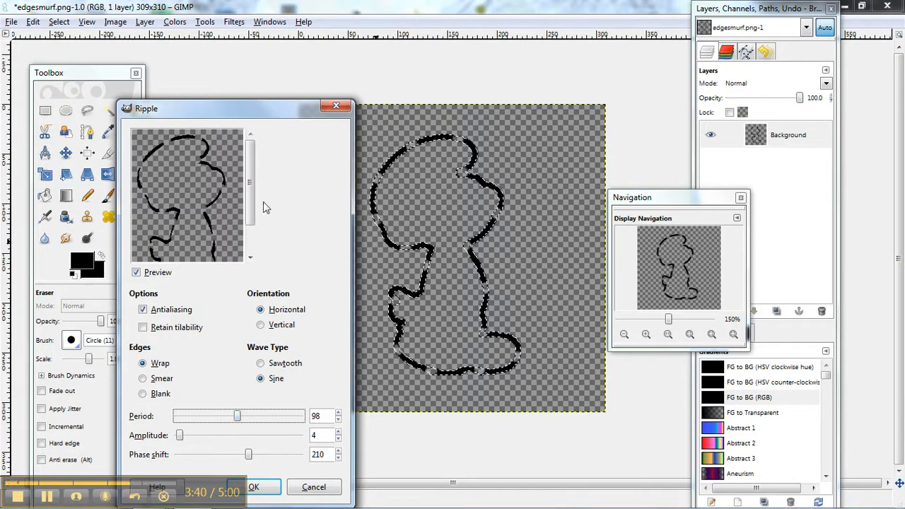
{"action": "left_click", "coordinate": [248, 248]}
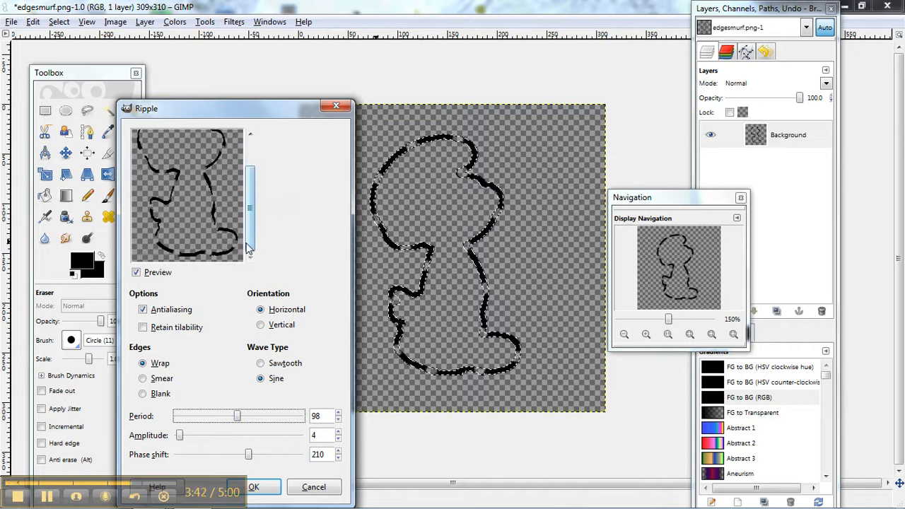
{"action": "left_click", "coordinate": [180, 437]}
{"action": "mouse_move", "coordinate": [180, 440]}
{"action": "left_mouse_down"}
{"action": "mouse_move", "coordinate": [188, 440]}
{"action": "mouse_move", "coordinate": [180, 442]}
{"action": "left_mouse_up"}
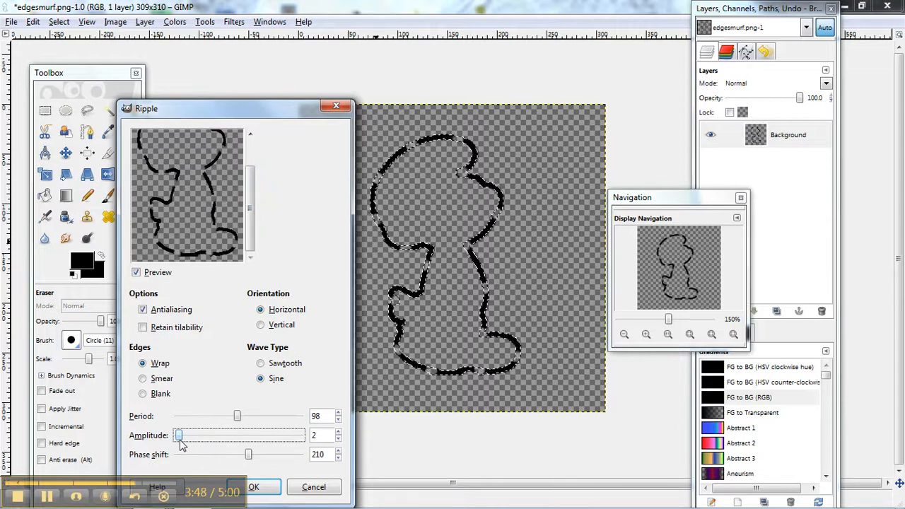
{"action": "left_click", "coordinate": [269, 492]}
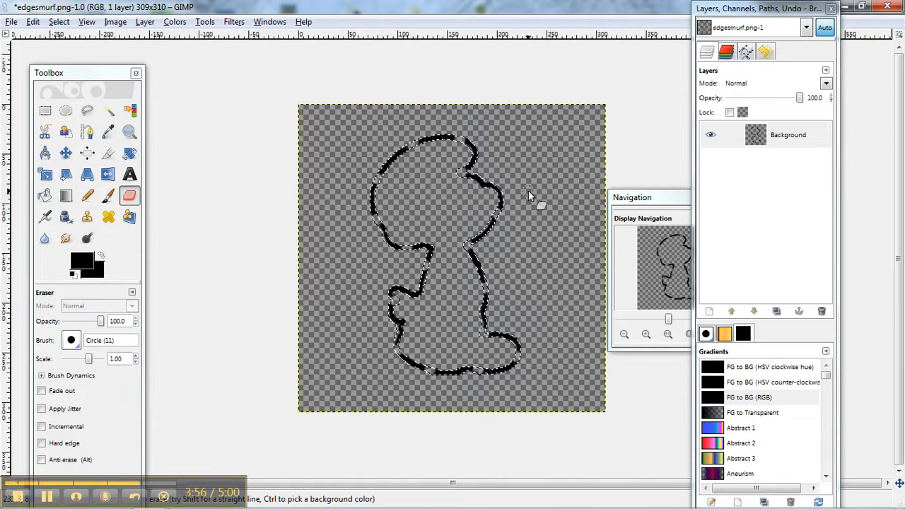
{"action": "left_click", "coordinate": [59, 22]}
{"action": "left_click", "coordinate": [55, 55]}
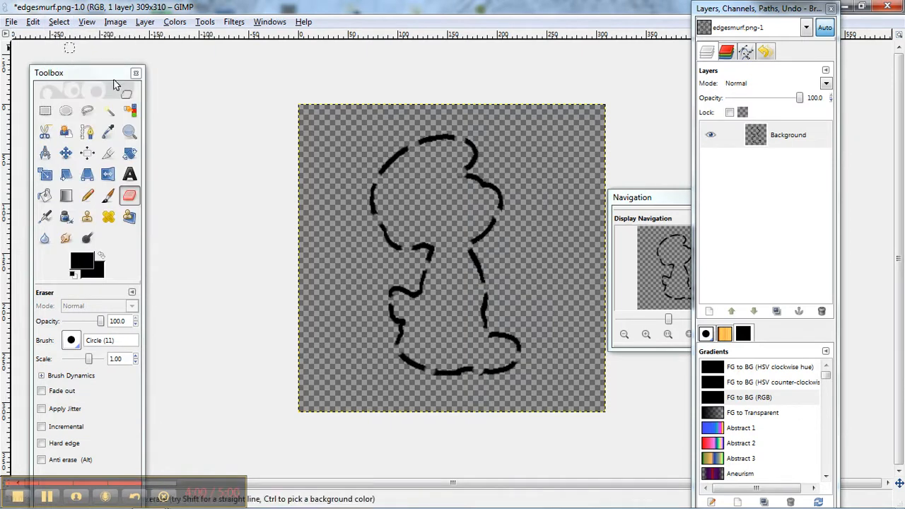